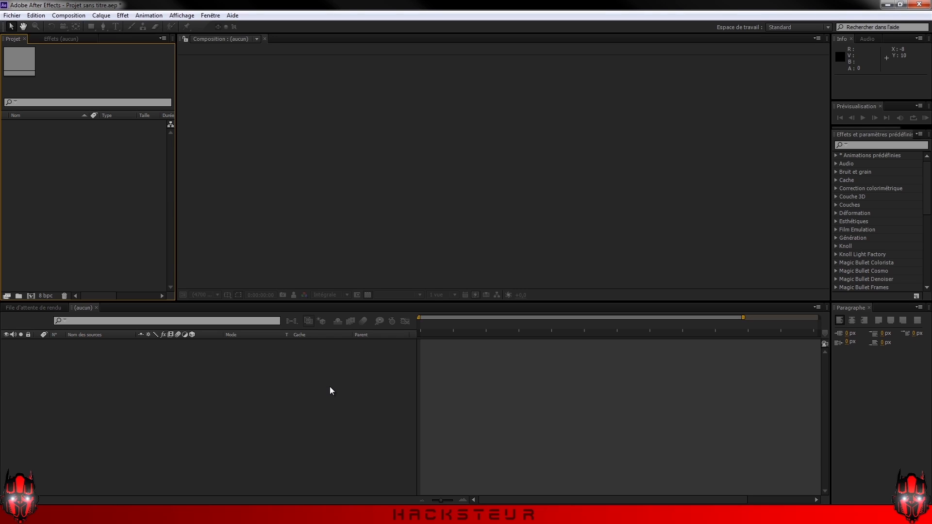
Step: Check the source clip in the media player, close the player and return to After Effects
key("ctrl+s")
left_click(340, 515)
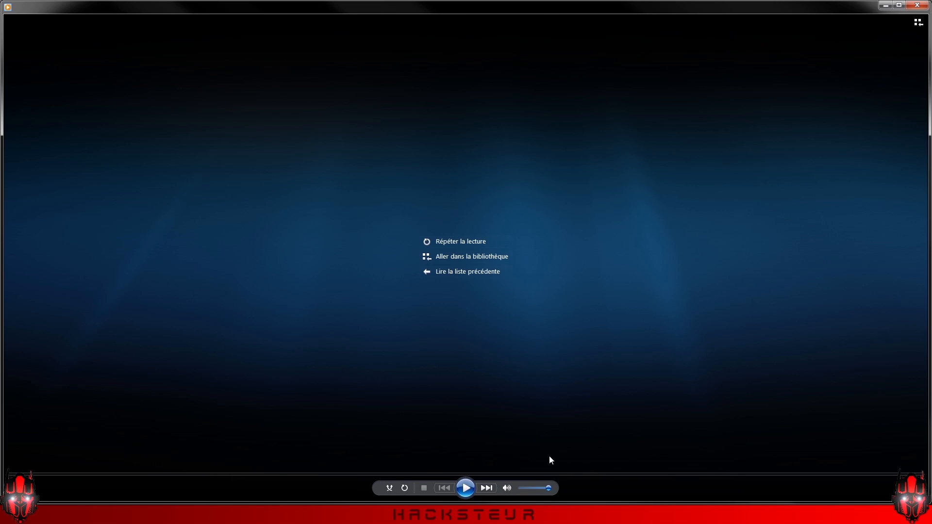
left_click(912, 6)
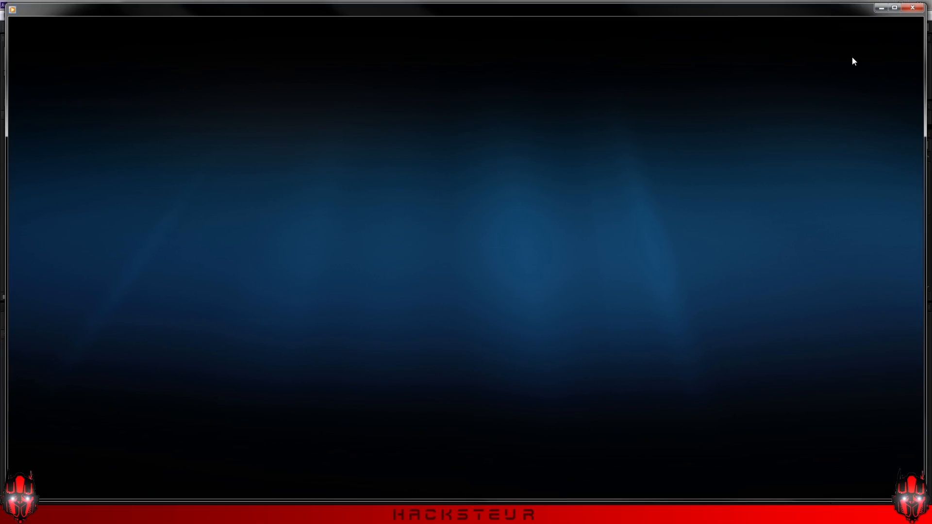
left_click(98, 238)
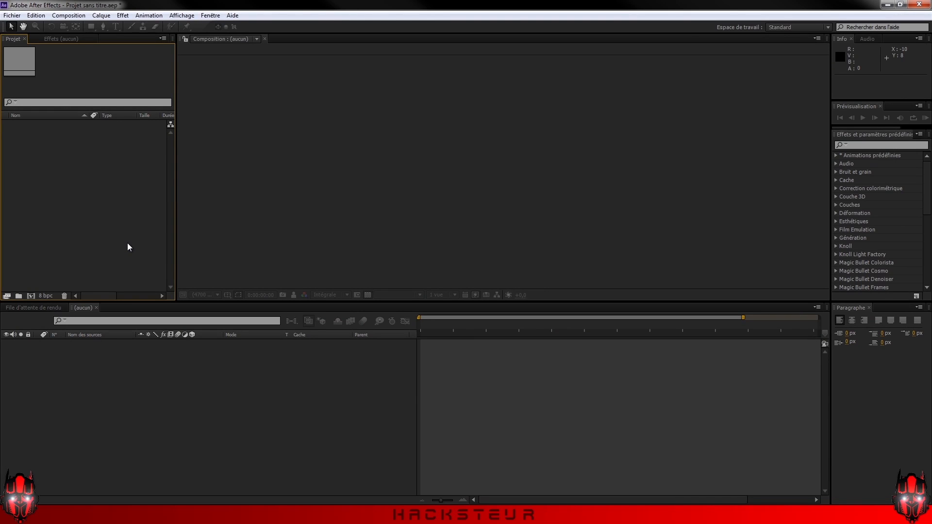
Step: Import RENDU 03.mov into the project and create a composition from it
left_click_drag(931, 73, 97, 168)
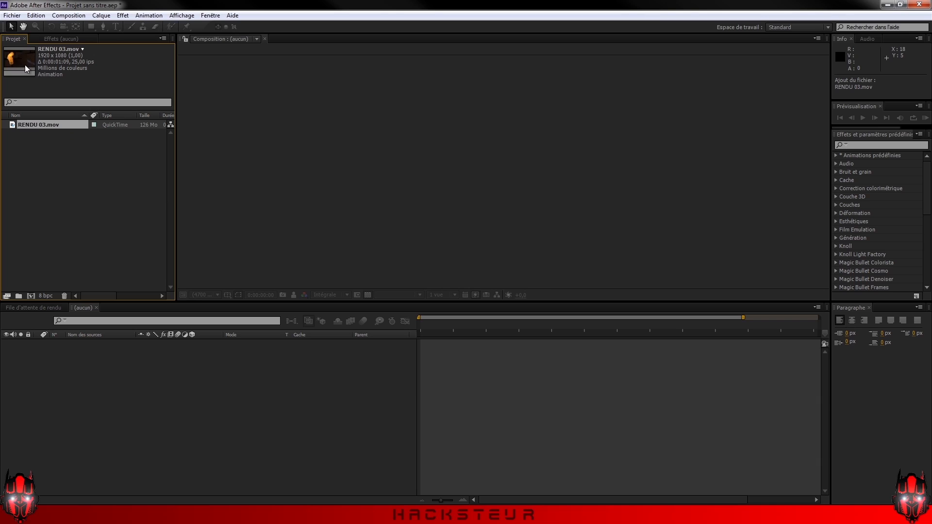
mouse_move(29, 124)
left_mouse_down()
mouse_move(53, 232)
mouse_move(42, 127)
left_mouse_up()
left_click_drag(26, 123, 30, 294)
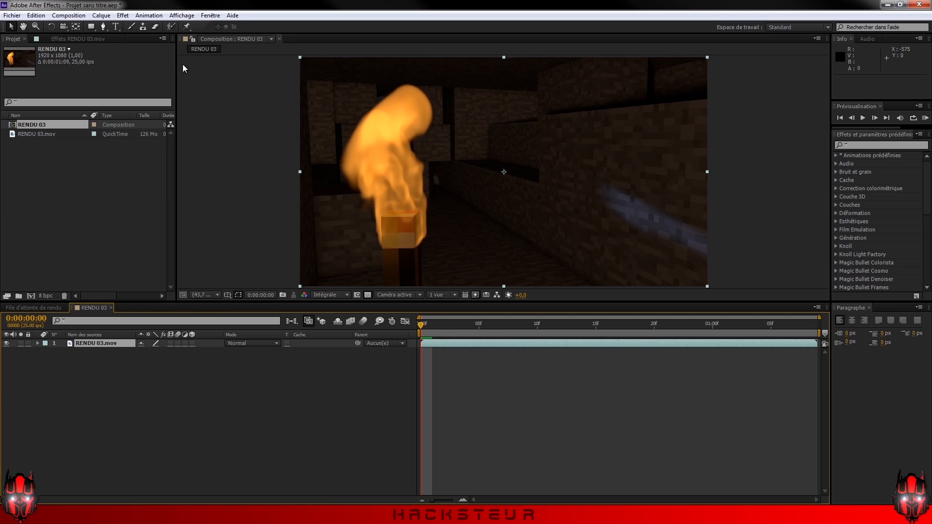
Step: Set the RENDU 03 composition's duration to 0:01:01:09
left_click(69, 15)
left_click(121, 41)
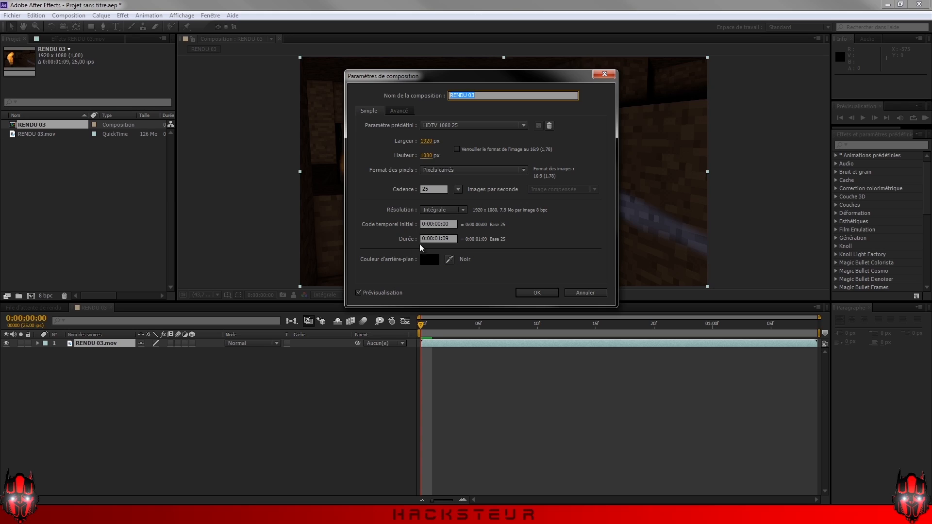
left_click(435, 239)
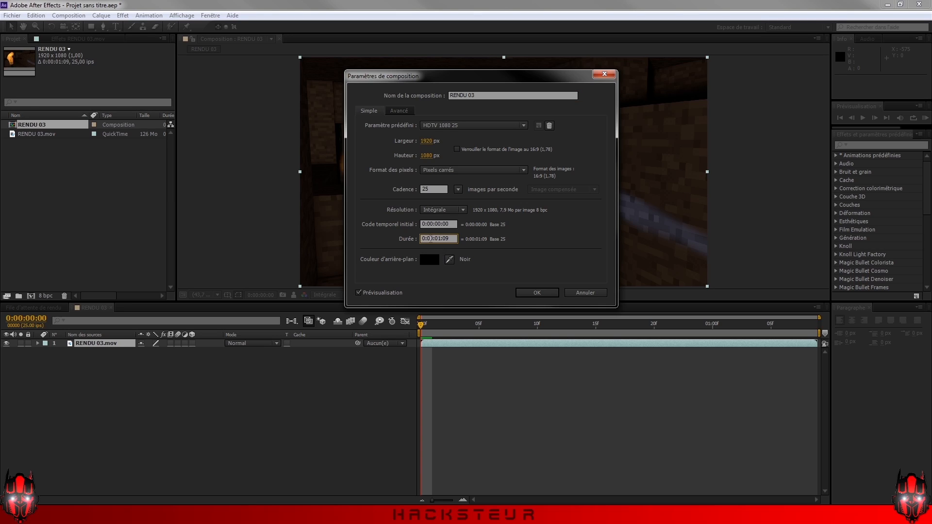
type("1:0")
key("Return")
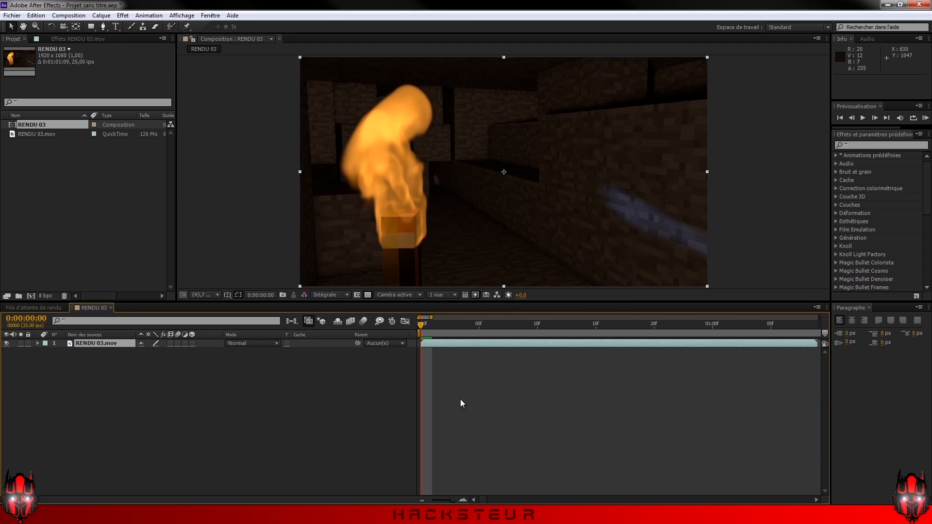
left_click(453, 501)
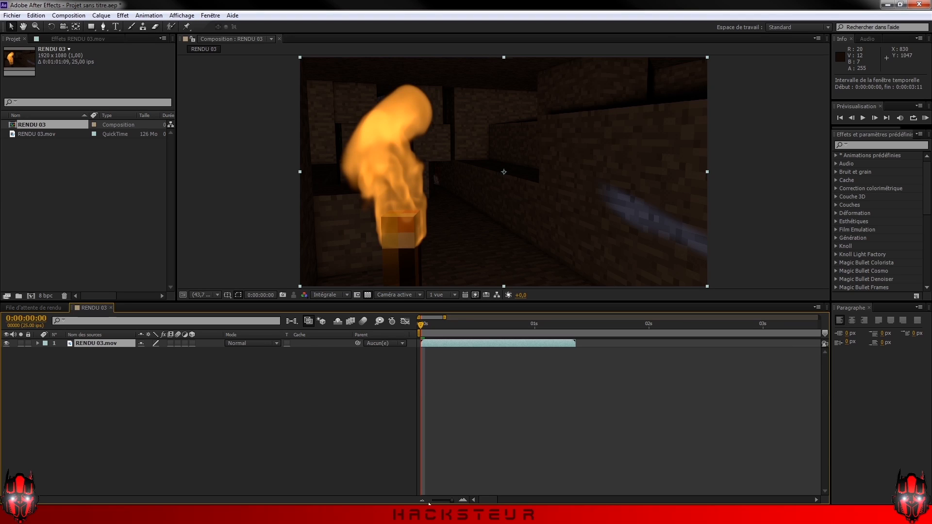
Step: Enable frame blending and apply the Twixtor effect to the RENDU 03.mov layer
left_click(350, 321)
left_click(857, 145)
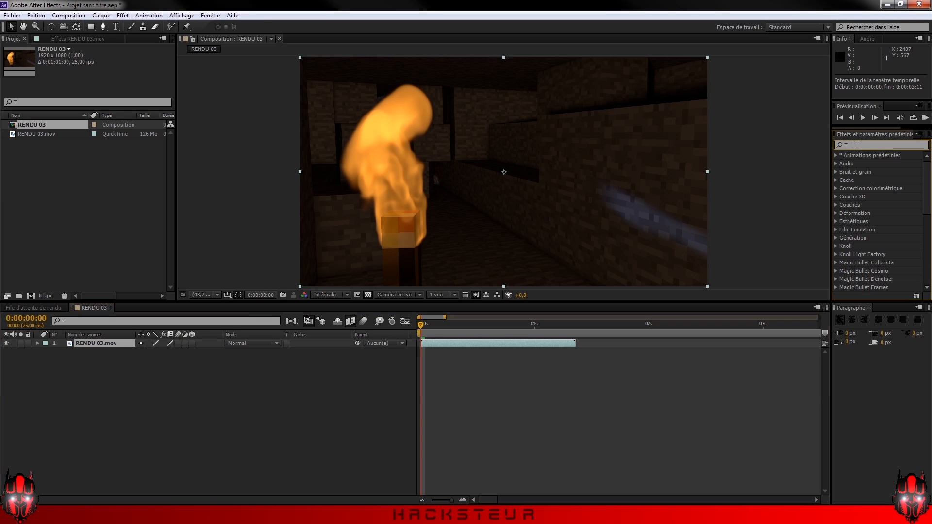
type("twi")
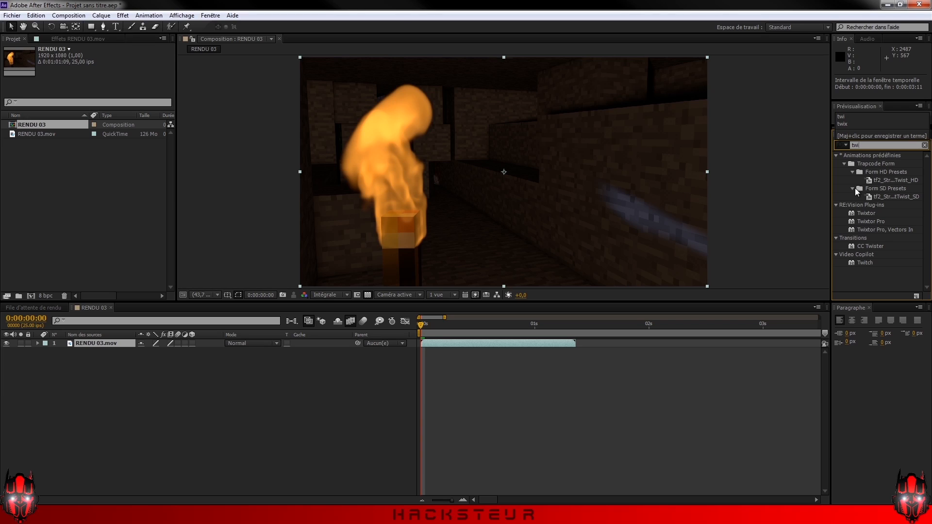
left_click_drag(866, 213, 505, 183)
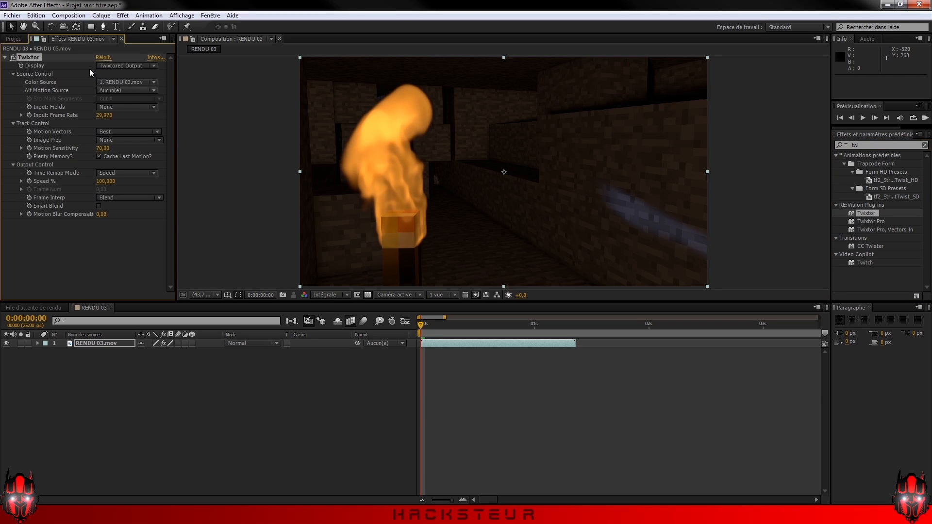
Step: Set Twixtor's input frame rate to 25
left_click(105, 116)
type("25")
left_click(97, 125)
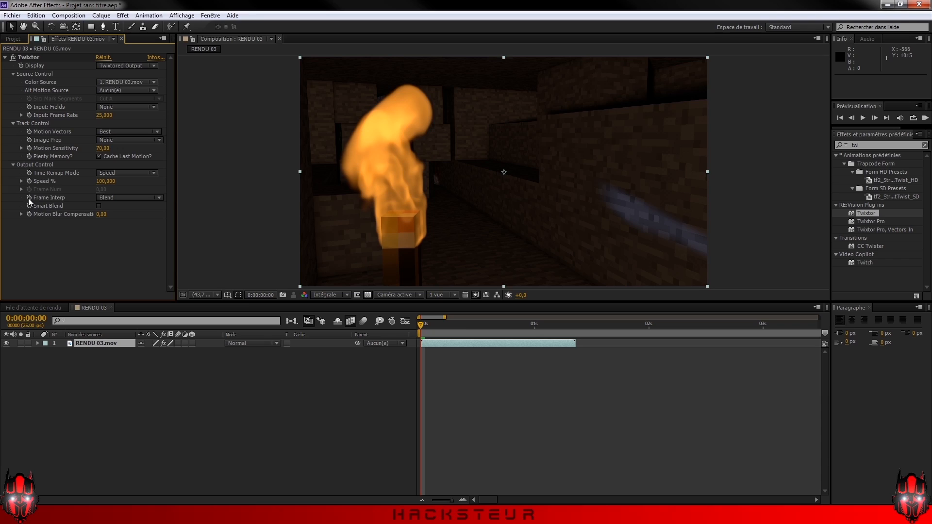
Step: Keyframe Twixtor's Speed % at 0 on the first frame and preview the result
left_click(107, 182)
type("0")
key("Return")
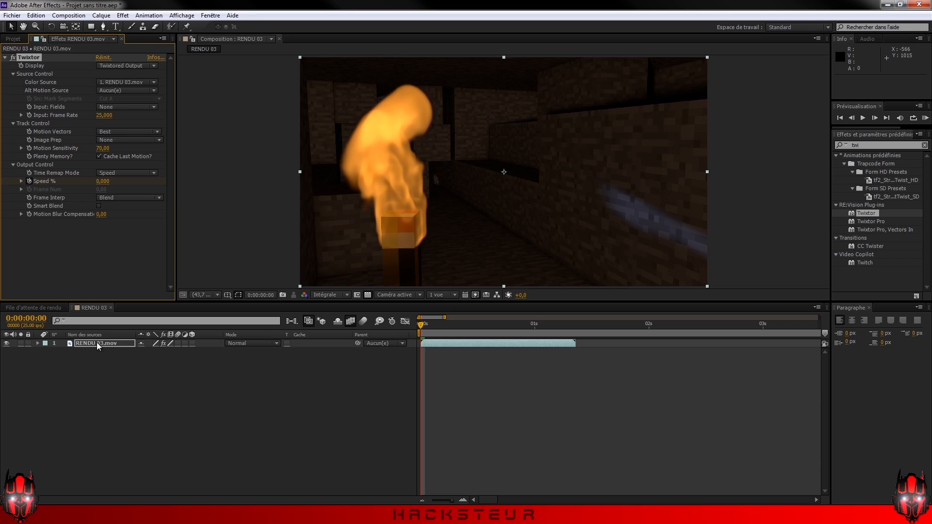
left_click(97, 343)
key("u")
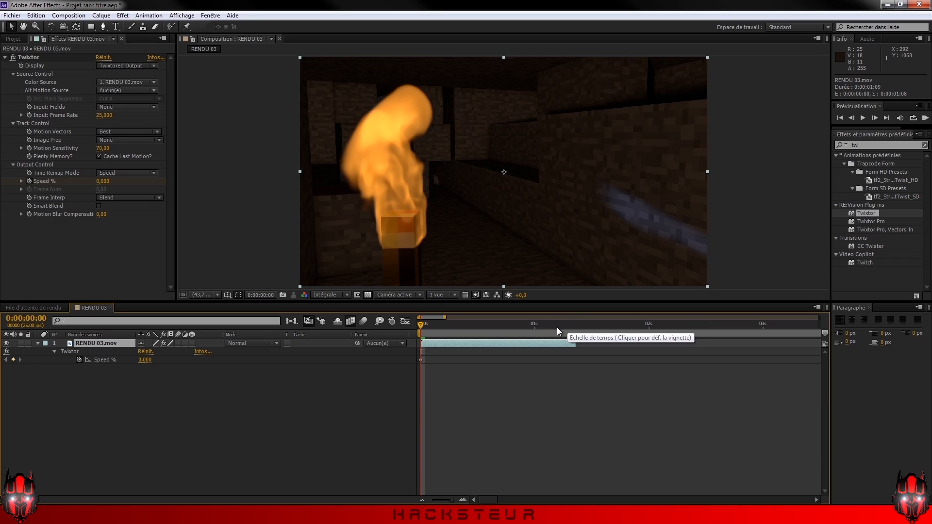
key("space")
key("space")
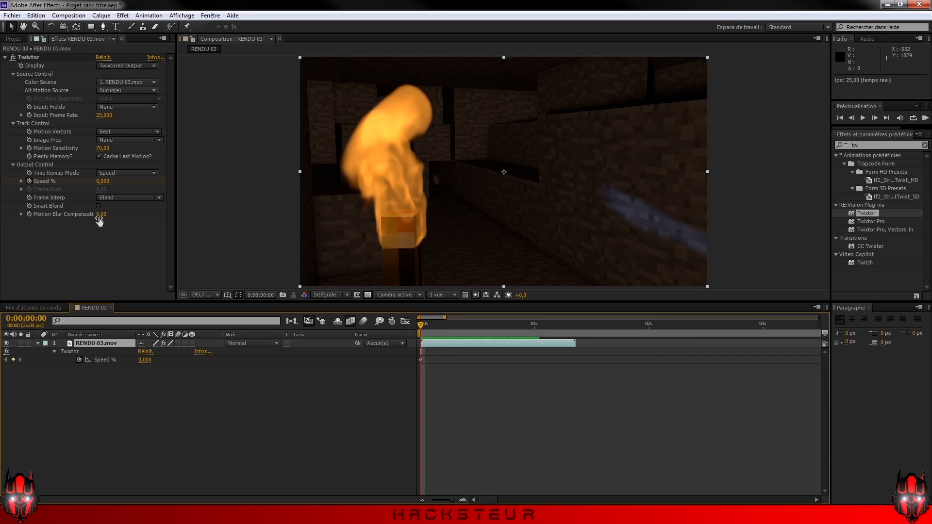
Step: Set Twixtor's Speed % to 30 on the first frame and play the clip
left_click(103, 181)
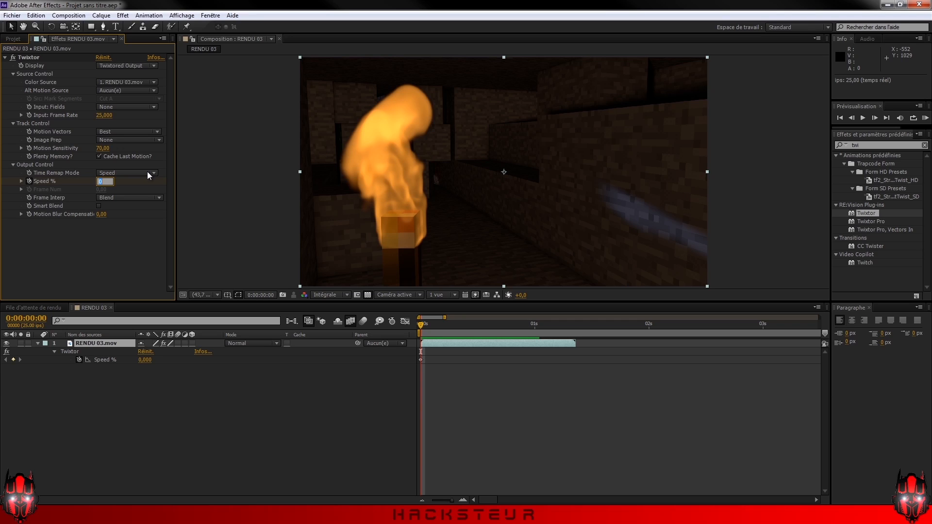
type("30")
key("Return")
key("space")
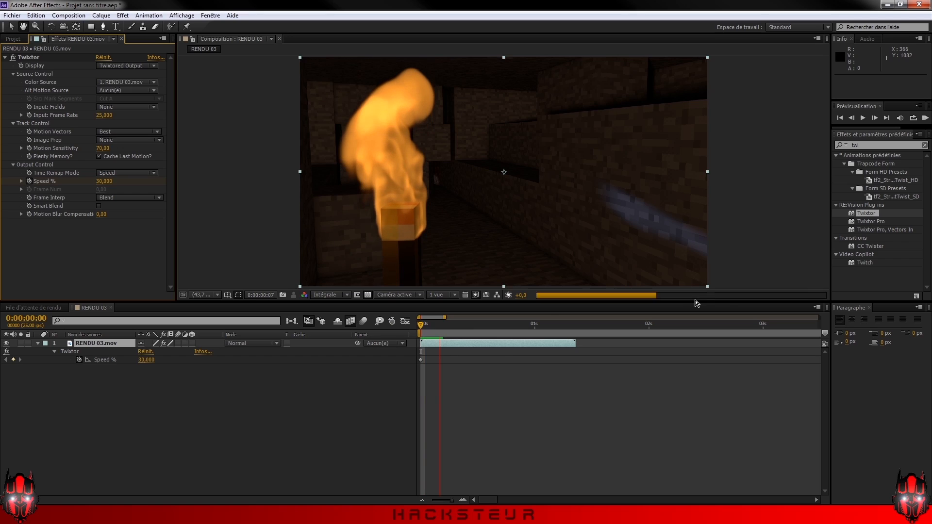
Step: Lower the composition view's resolution to a third (Un tiers) and play through the slowed clip past its end
left_click(331, 297)
left_click(338, 343)
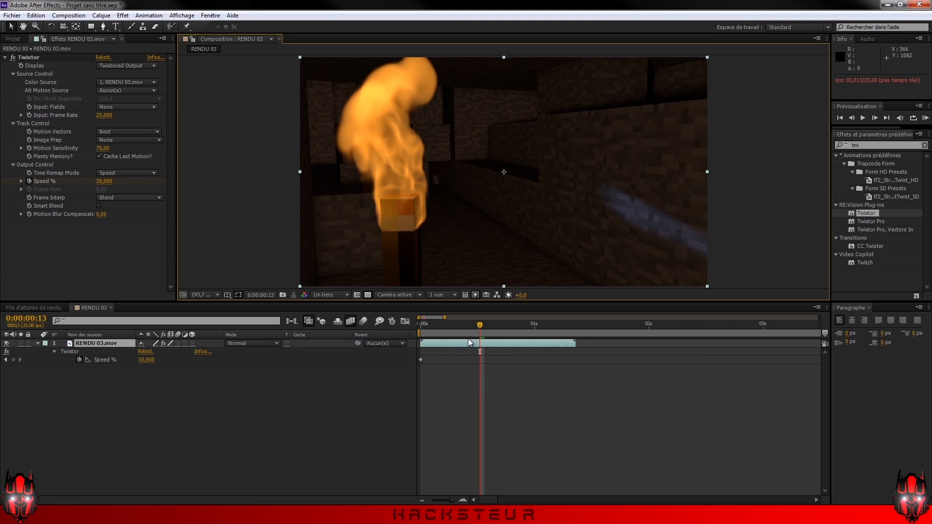
left_click_drag(514, 327, 485, 327)
key("space")
key("space")
left_click_drag(573, 325, 695, 323)
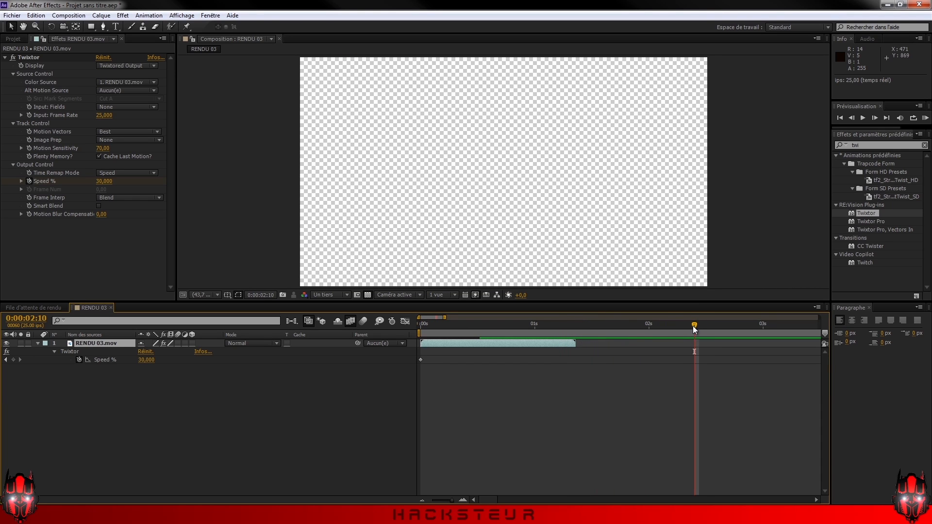
left_click(529, 325)
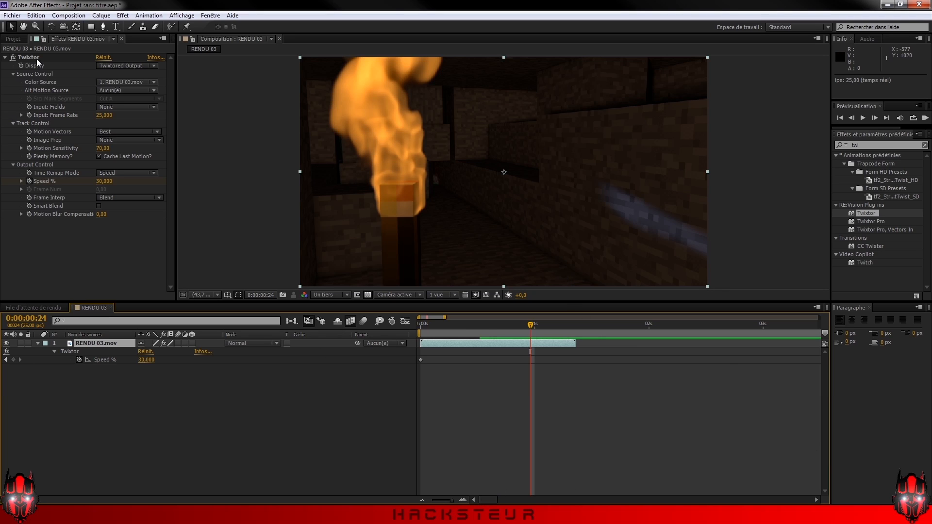
Step: Enable time remapping on the RENDU 03.mov layer and extend its end to about 0:00:03:08
left_click(104, 17)
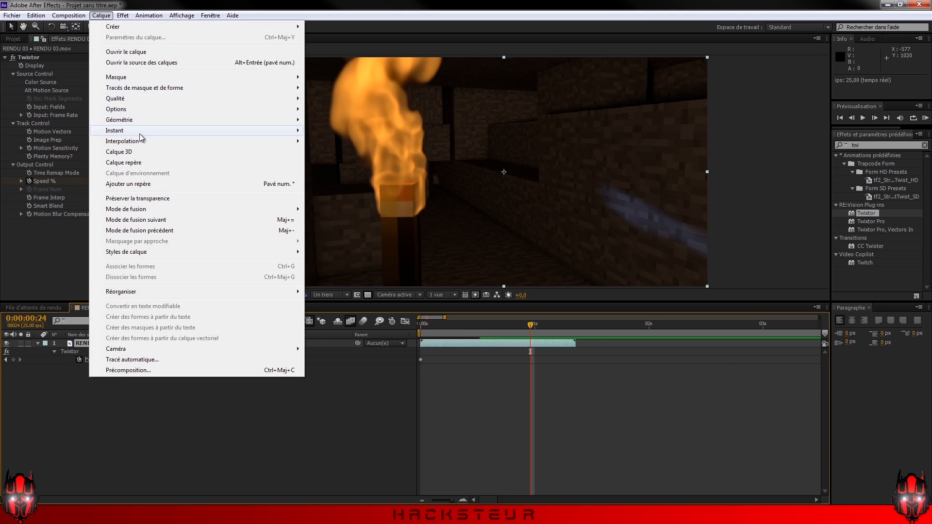
mouse_move(141, 131)
left_click(381, 134)
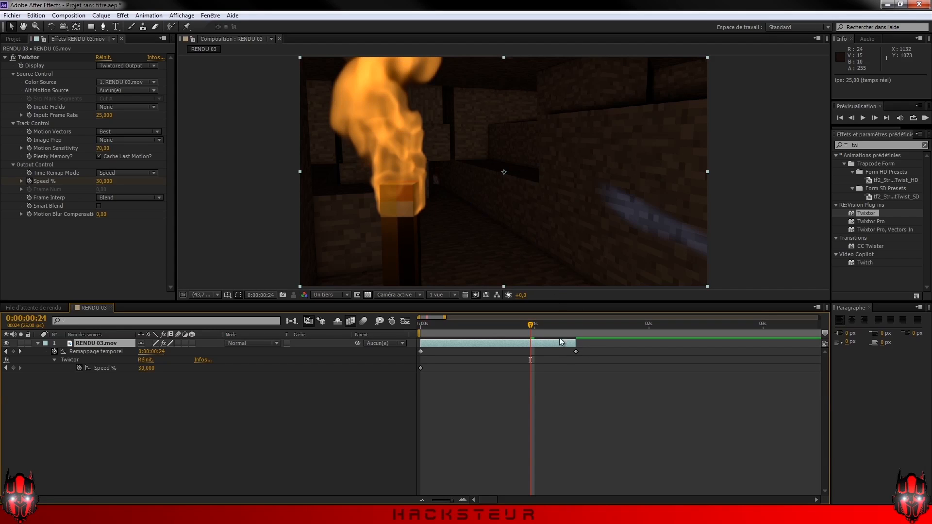
left_click_drag(574, 344, 803, 344)
left_click_drag(529, 327, 767, 335)
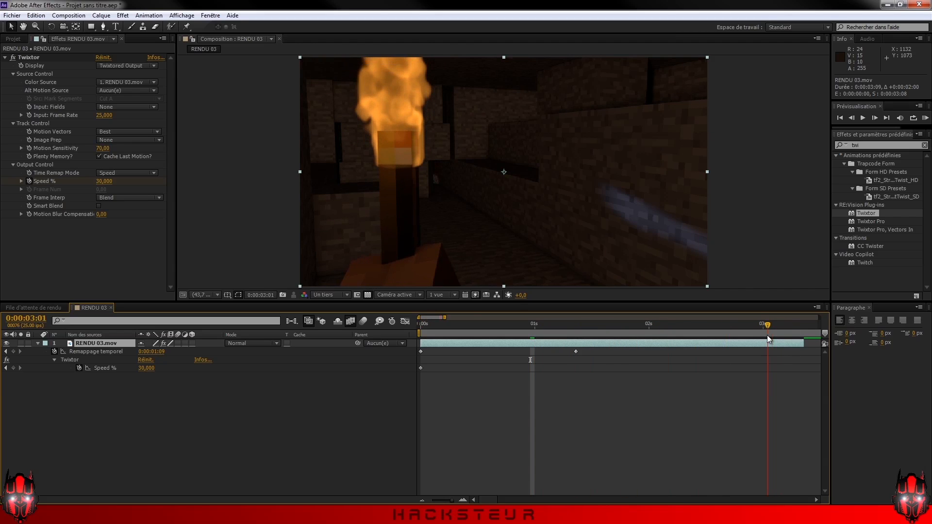
Step: Lengthen the remapped layer, step through frames to find where its motion stops, and trim its end at 0:00:04:11
left_click_drag(453, 501, 451, 502)
left_click_drag(566, 344, 632, 345)
left_click_drag(555, 330, 611, 333)
left_click(875, 117)
left_click(875, 118)
left_click(875, 118)
left_click(851, 118)
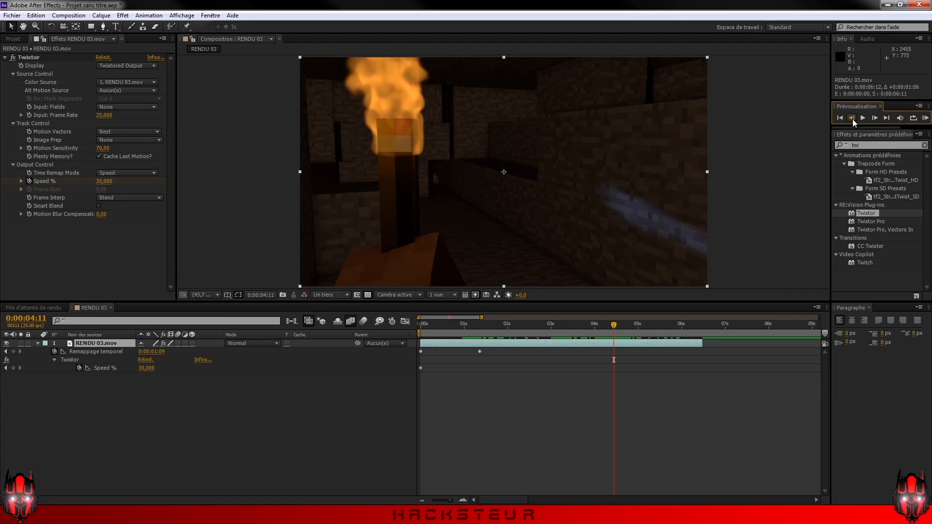
left_click_drag(702, 346, 395, 342)
Step: Preview the time-remapped slow-motion clip and scrub through it to check the movement
key("space")
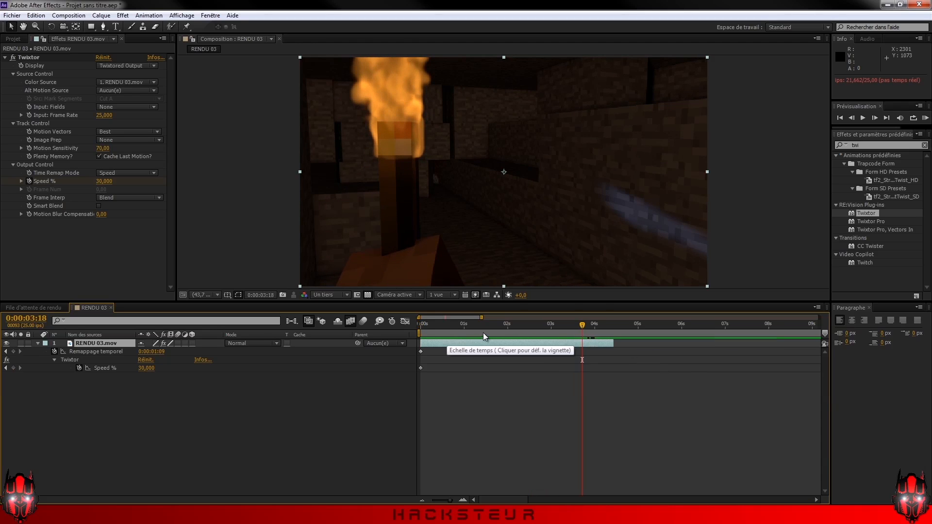
left_click_drag(582, 323, 595, 328)
key("KP_0")
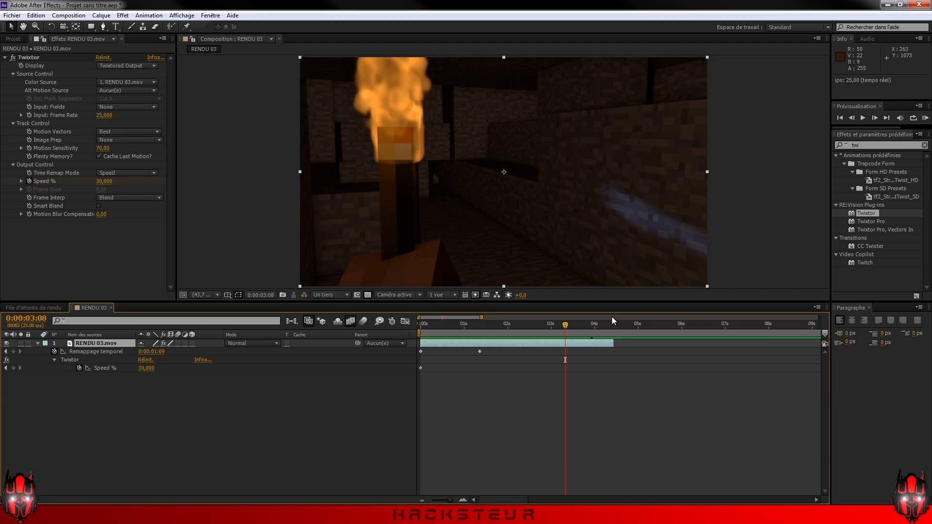
left_click_drag(565, 325, 481, 327)
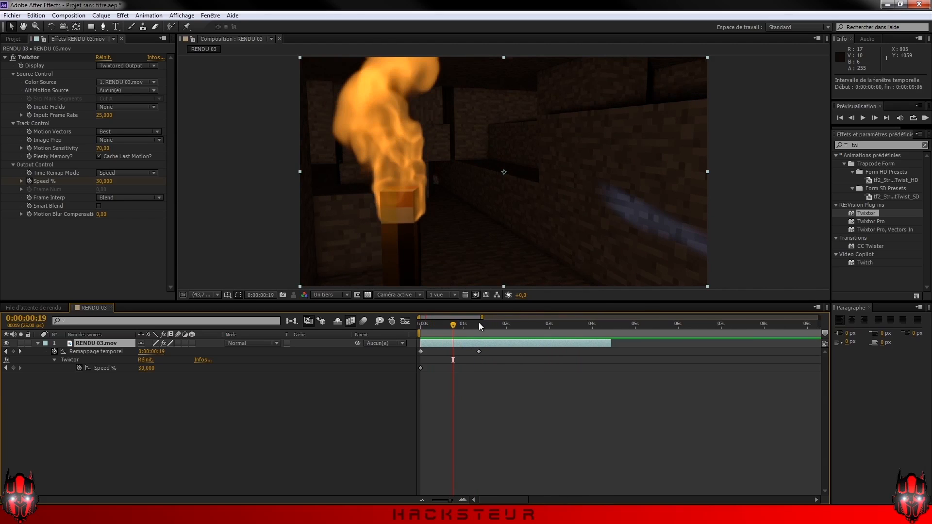
left_click(69, 15)
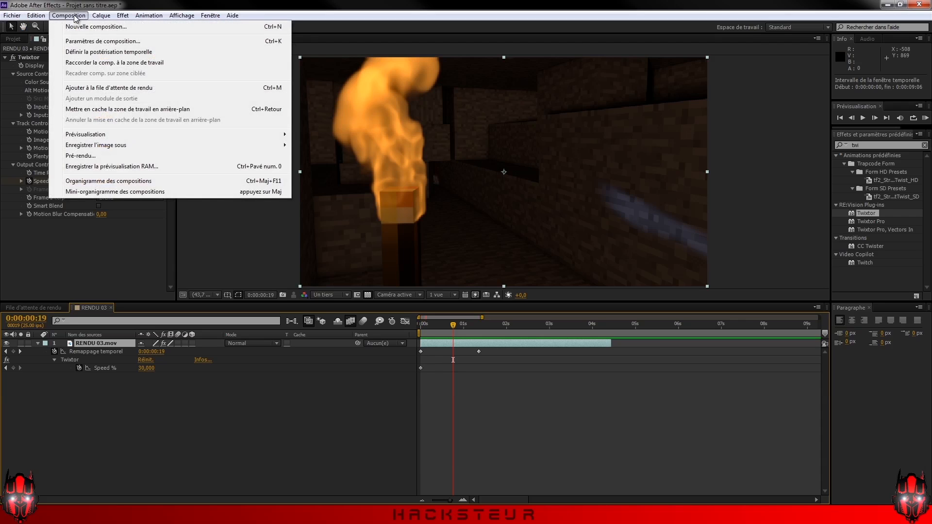
left_click(82, 41)
left_click(603, 76)
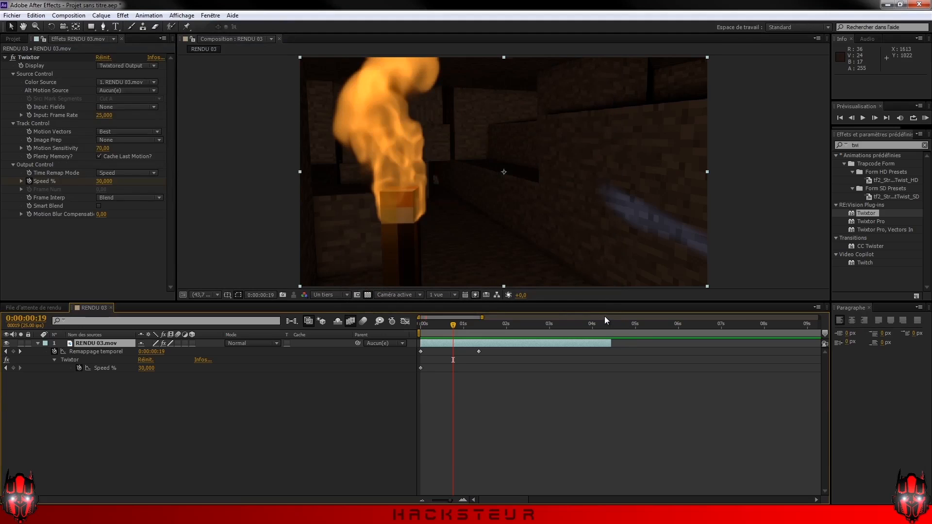
Step: Shorten the composition's duration to just over 4 seconds to match the end of the trimmed layer
left_click_drag(474, 324, 610, 326)
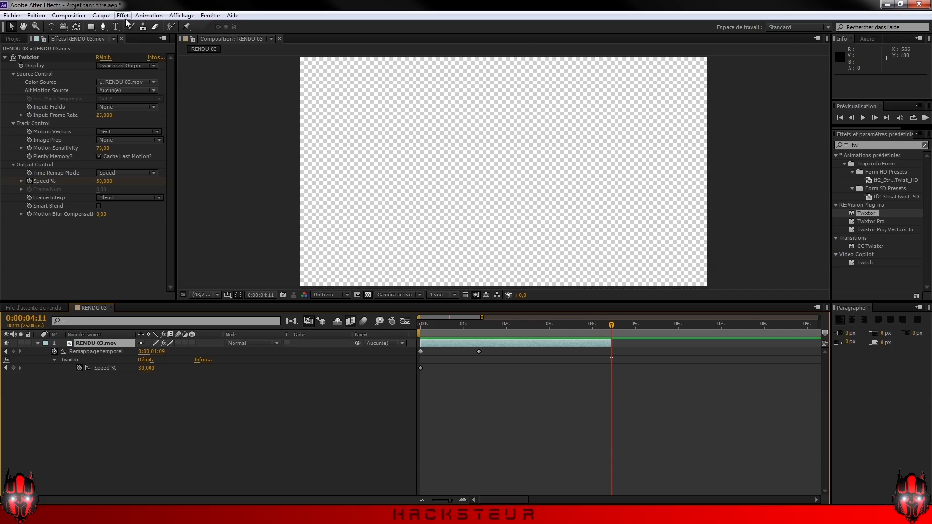
left_click(69, 15)
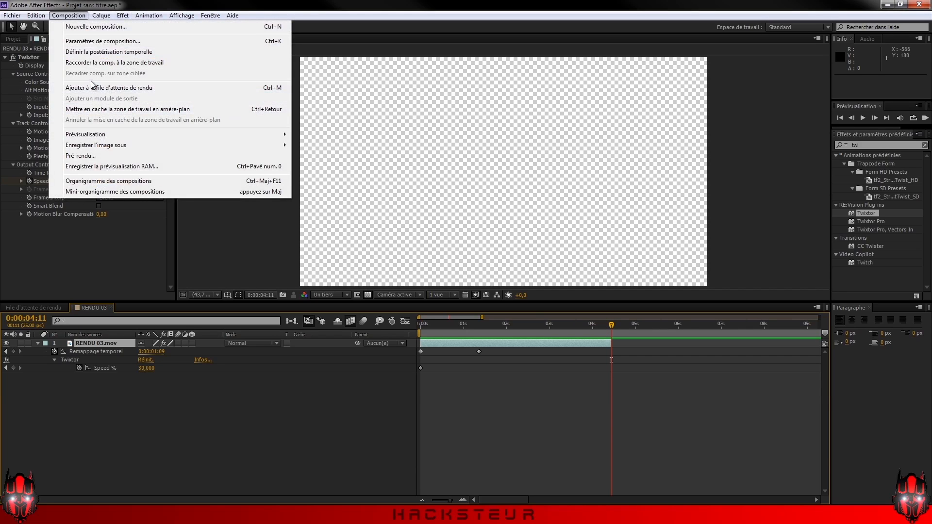
left_click(103, 41)
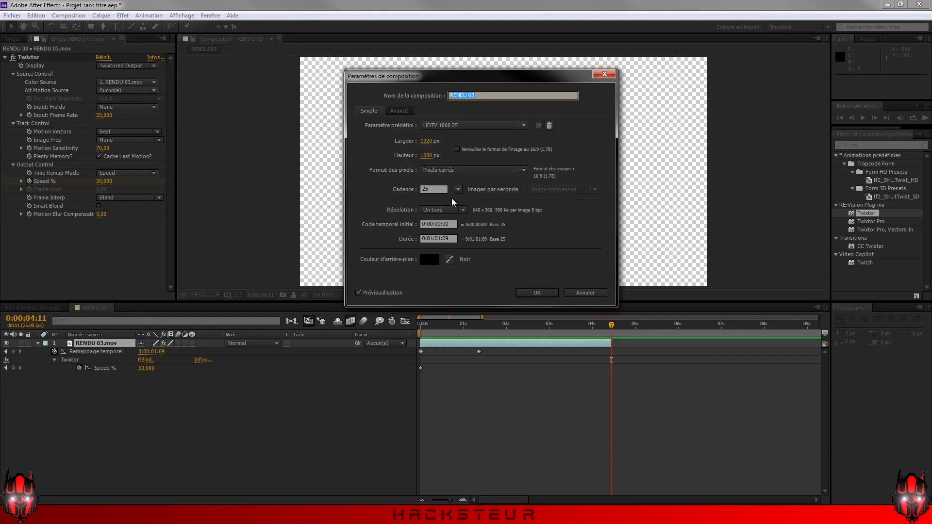
left_click(431, 239)
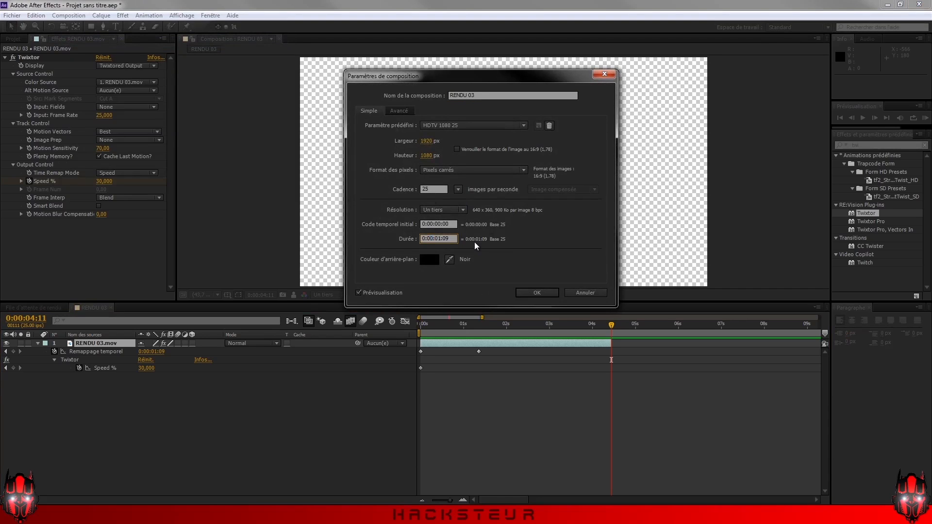
key("BackSpace")
type("4:")
key("Return")
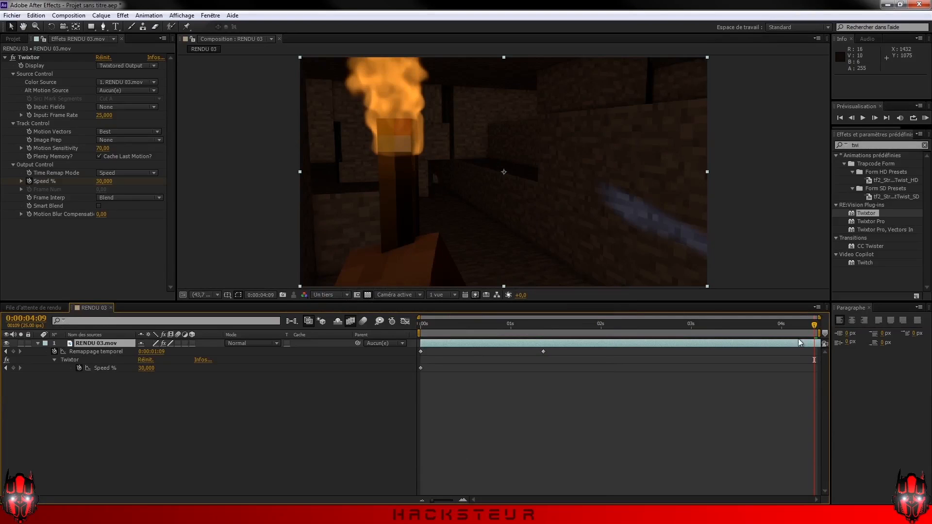
Step: Add the RENDU 03 composition to the render queue and check its render settings
key("space")
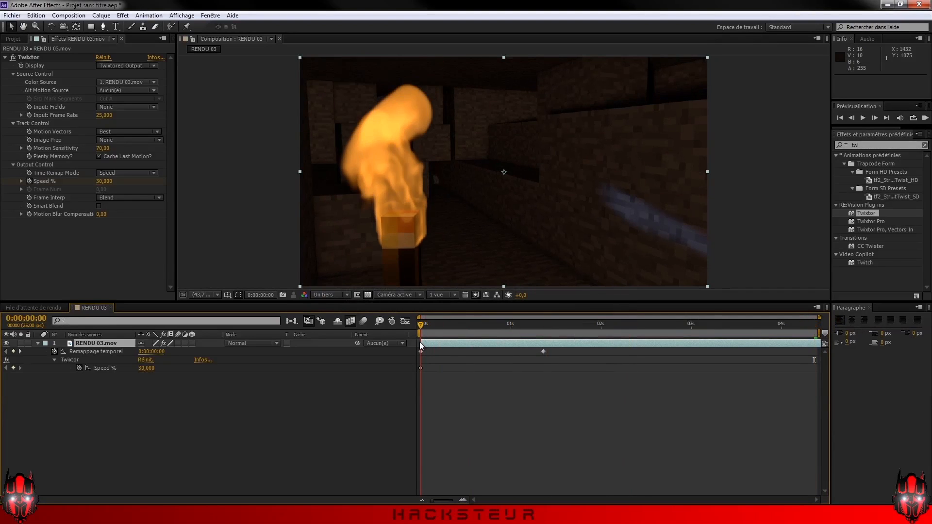
left_click(68, 15)
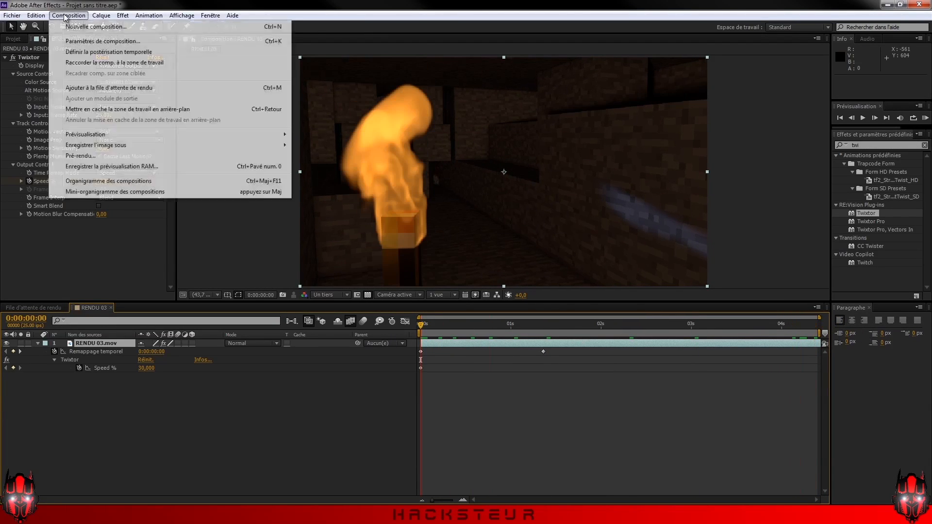
left_click(92, 88)
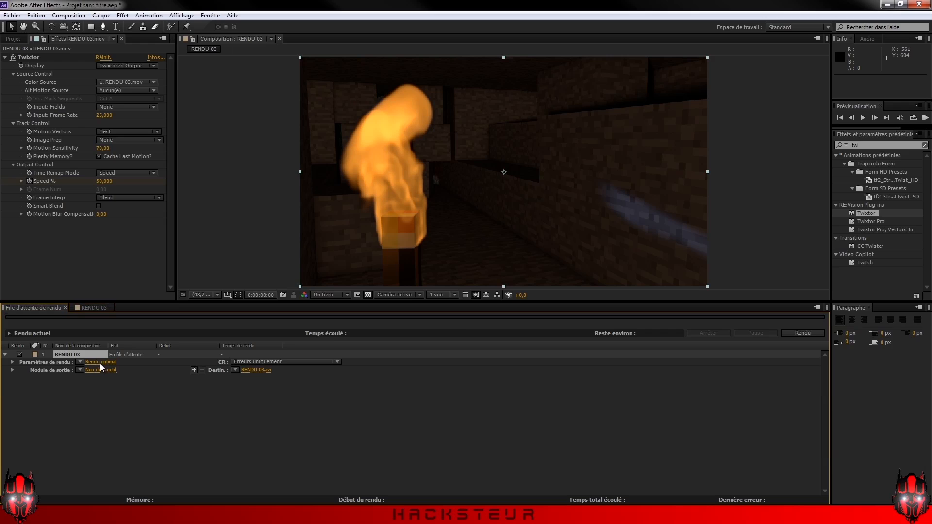
left_click(101, 362)
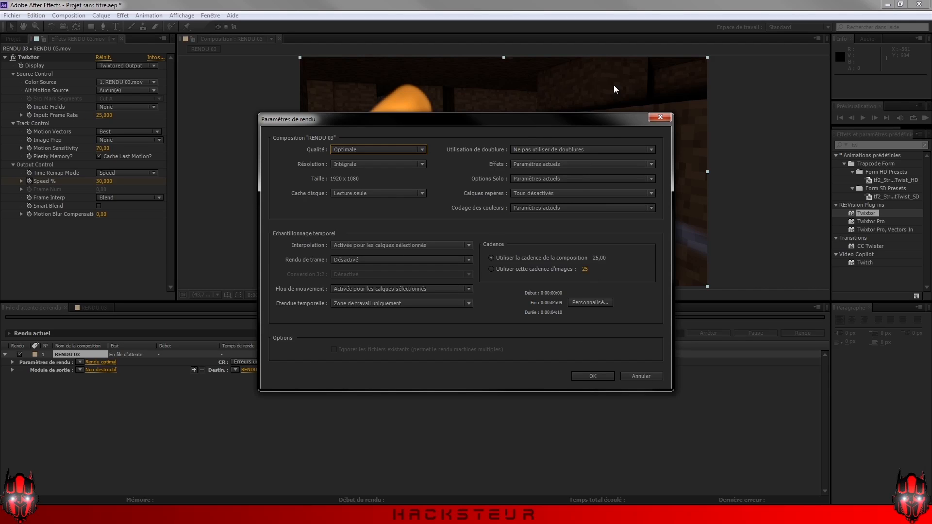
left_click(661, 117)
Step: Set the queued render's output module format to H.264 and accept the codec's video options
left_click(101, 370)
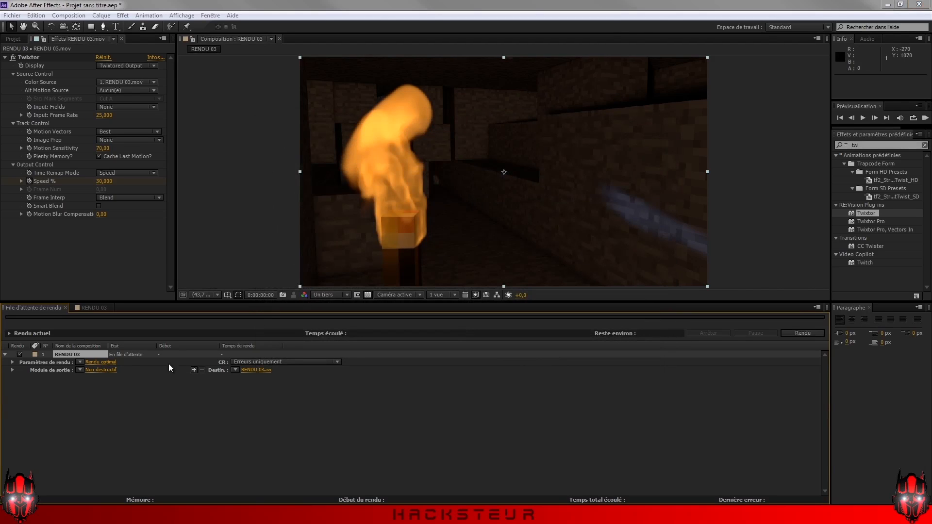
left_click(428, 139)
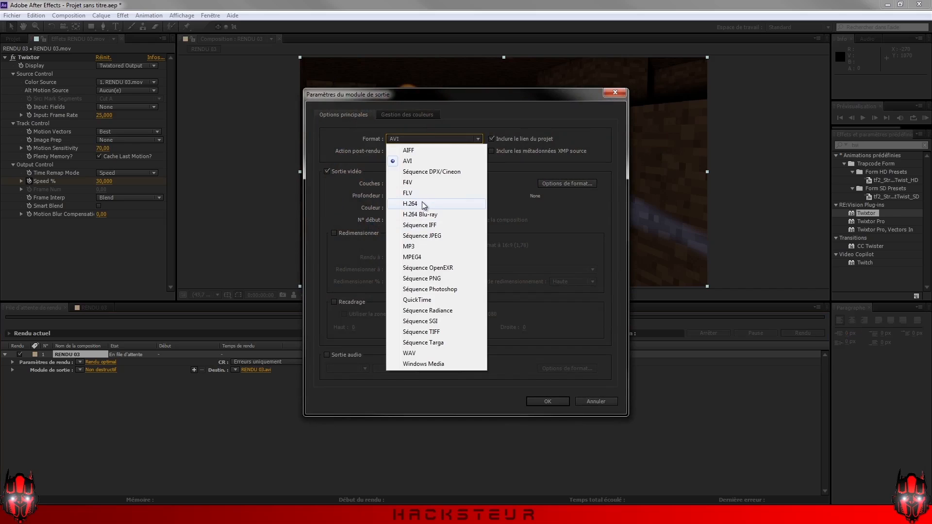
left_click(446, 204)
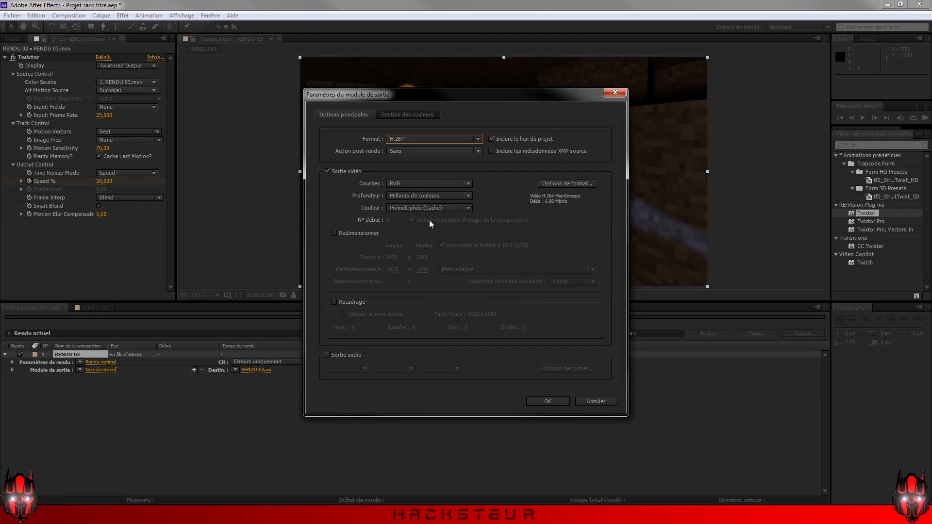
left_click(549, 185)
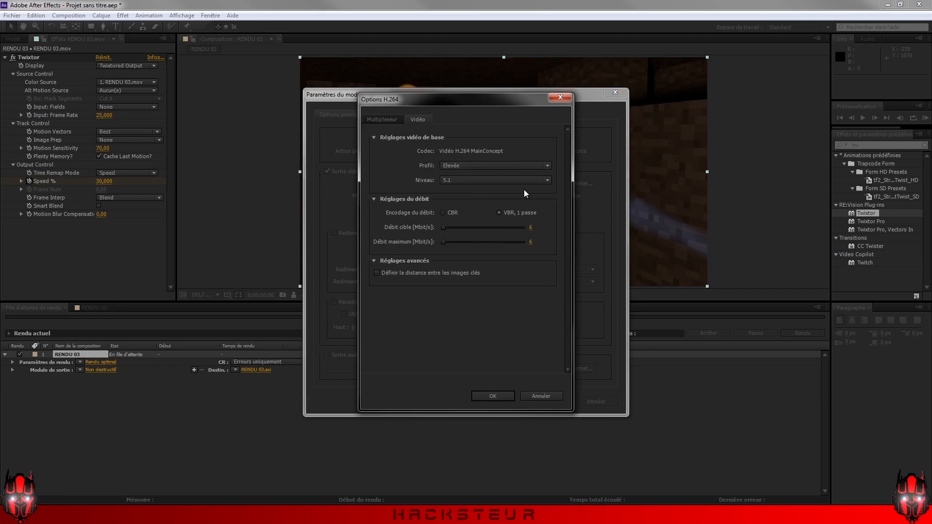
left_click(492, 397)
left_click(528, 402)
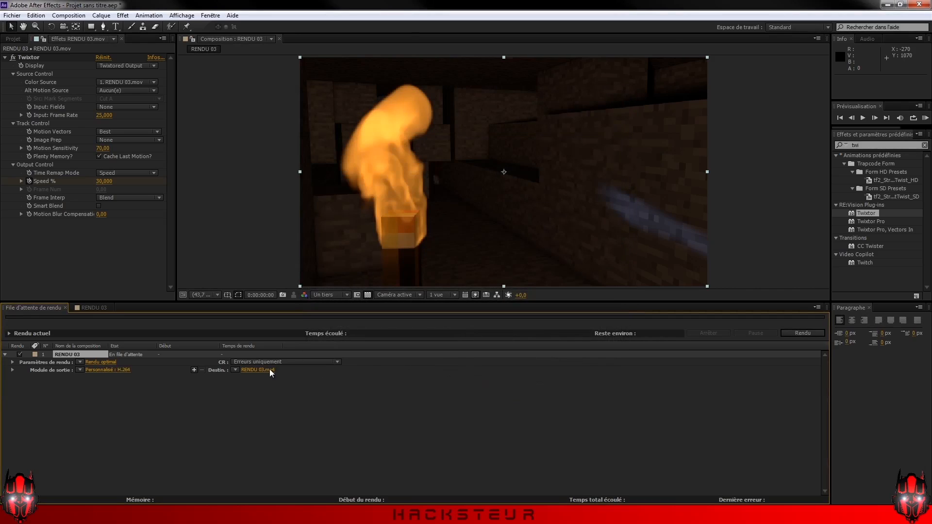